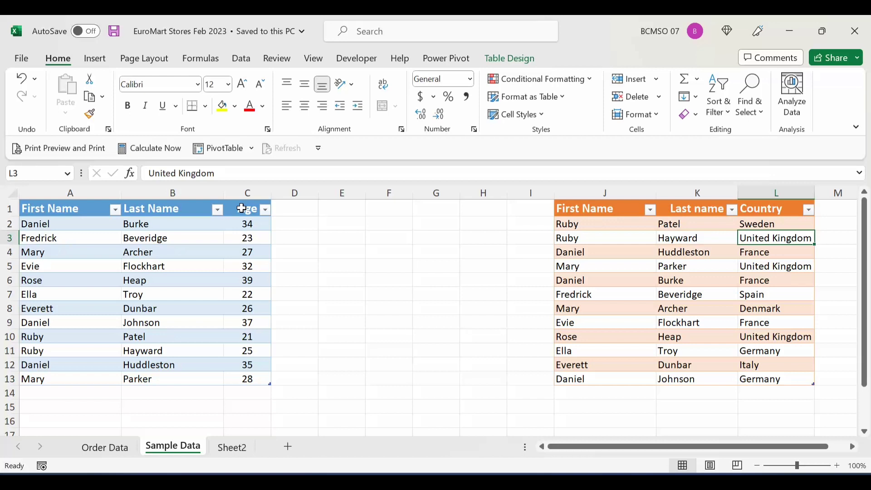
Step: Compare the repeated first names and their last names in the age table with the entries in the country table
{"action": "left_click", "coordinate": [67, 224]}
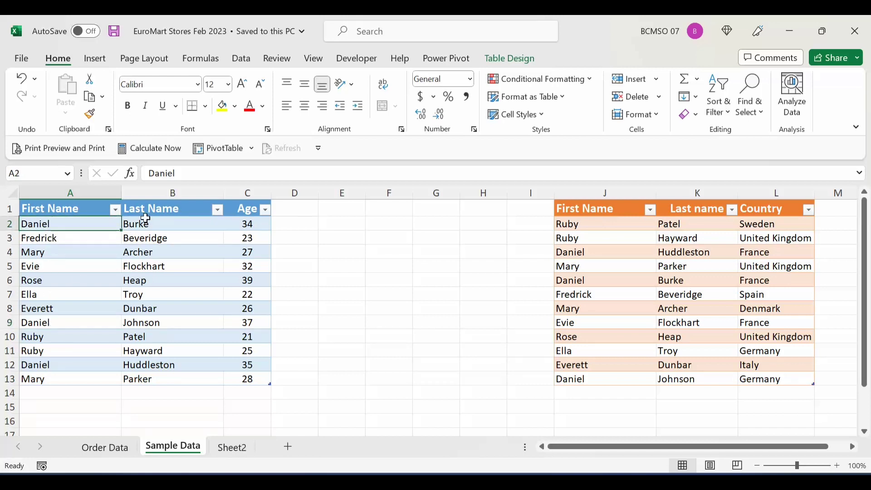
{"action": "left_click", "coordinate": [146, 222]}
{"action": "left_click", "coordinate": [69, 321]}
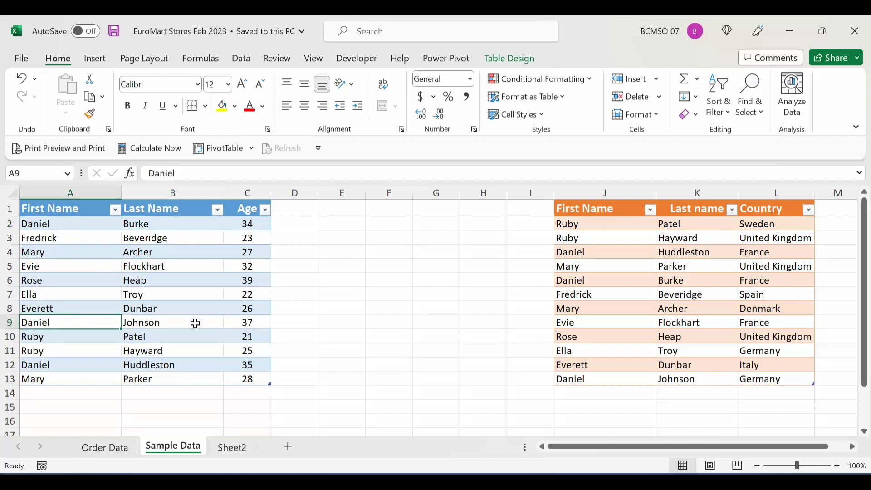
{"action": "left_click", "coordinate": [165, 322]}
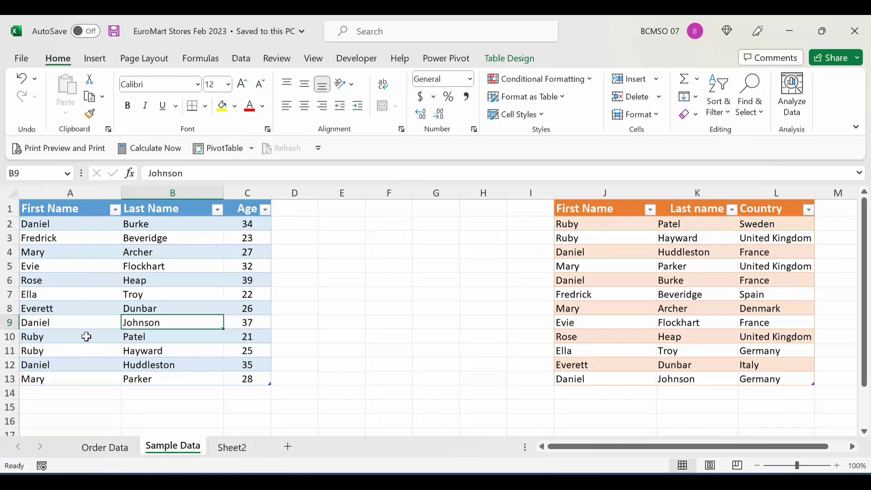
{"action": "left_click_drag", "start_coordinate": [87, 336], "coordinate": [169, 339]}
{"action": "left_click_drag", "start_coordinate": [95, 349], "coordinate": [181, 350]}
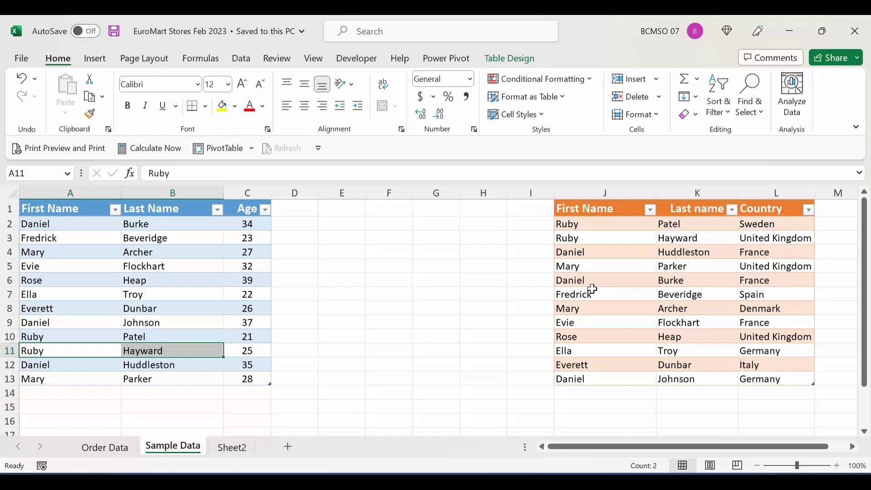
{"action": "left_click", "coordinate": [589, 293]}
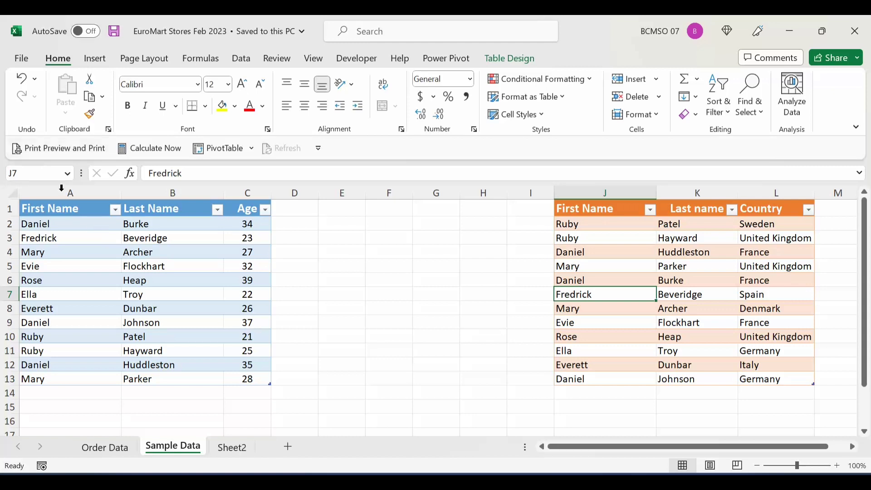
Step: Load the table containing First Name, Last Name and Age into the Power Query Editor
{"action": "left_click", "coordinate": [65, 207]}
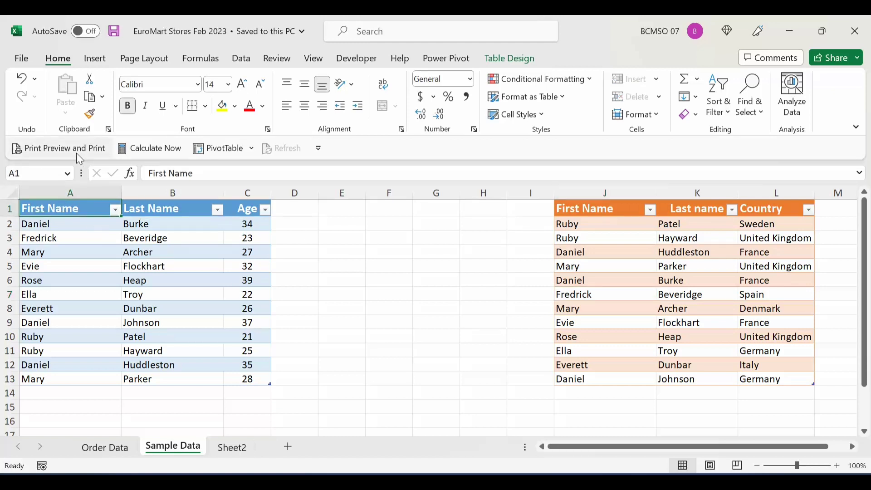
{"action": "left_click", "coordinate": [246, 65]}
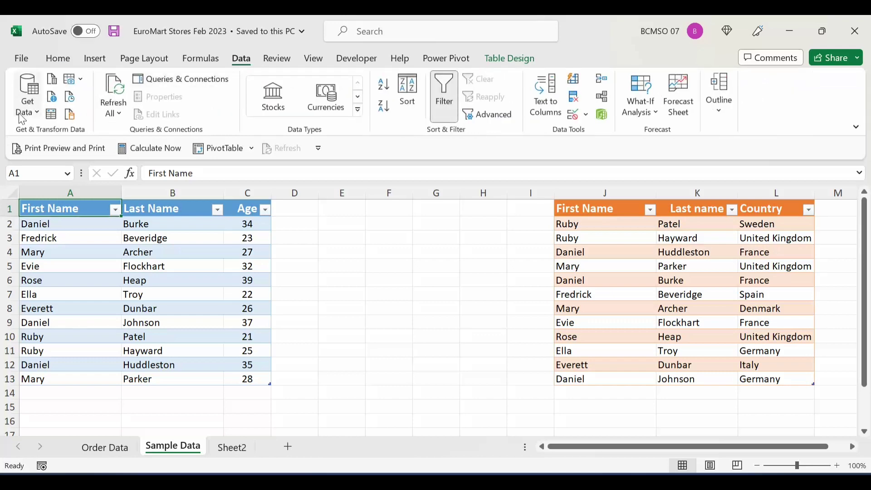
{"action": "left_click", "coordinate": [27, 109]}
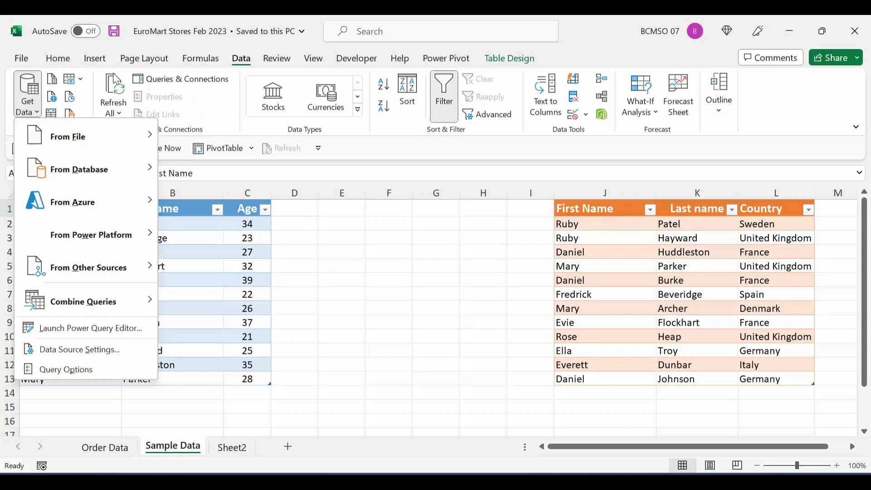
{"action": "left_click", "coordinate": [159, 31]}
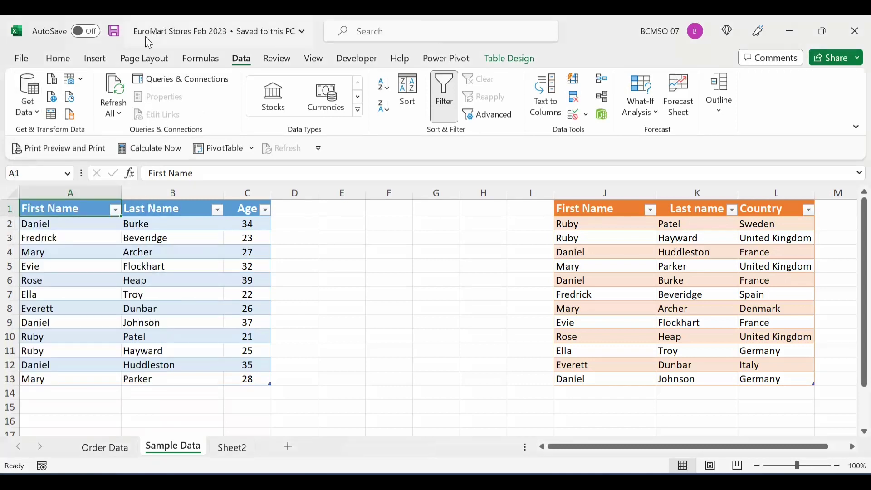
{"action": "left_click", "coordinate": [51, 117]}
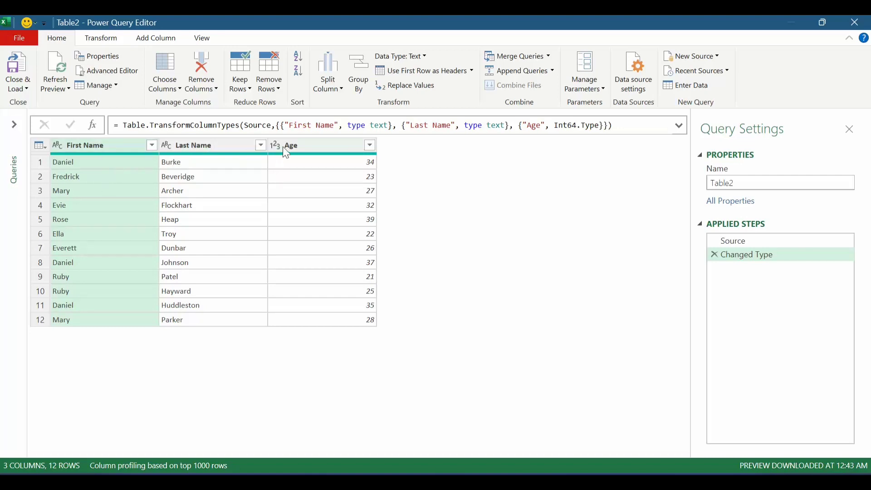
Step: Rename the age table's query as Agedetail and expand the list of queries
{"action": "left_click", "coordinate": [736, 184]}
{"action": "double_click", "coordinate": [746, 181]}
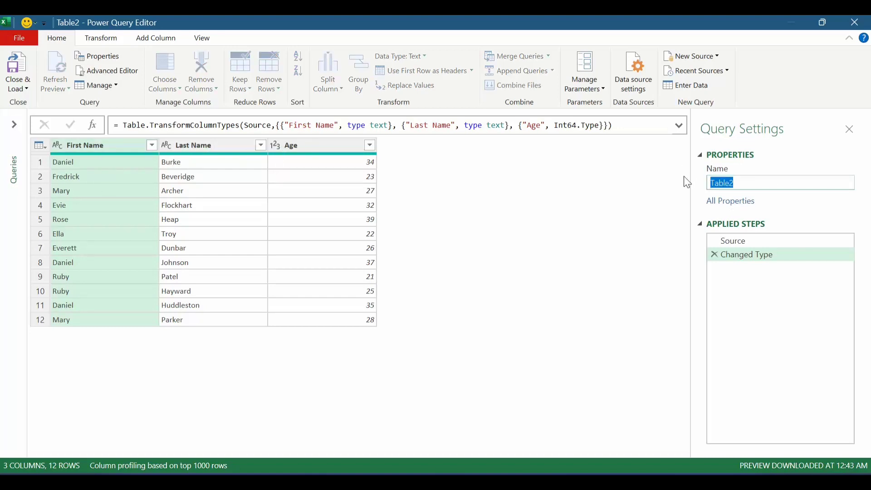
{"action": "type", "text": "Agedetail"}
{"action": "key", "text": "Return"}
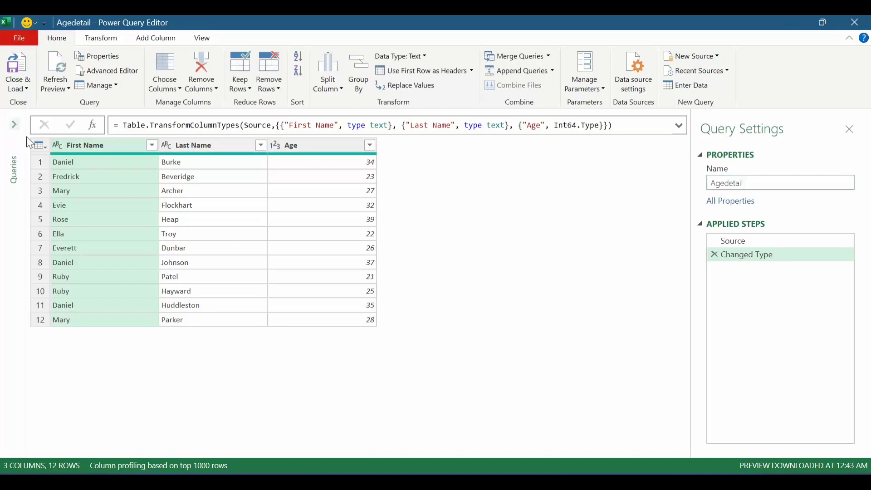
{"action": "left_click", "coordinate": [13, 121]}
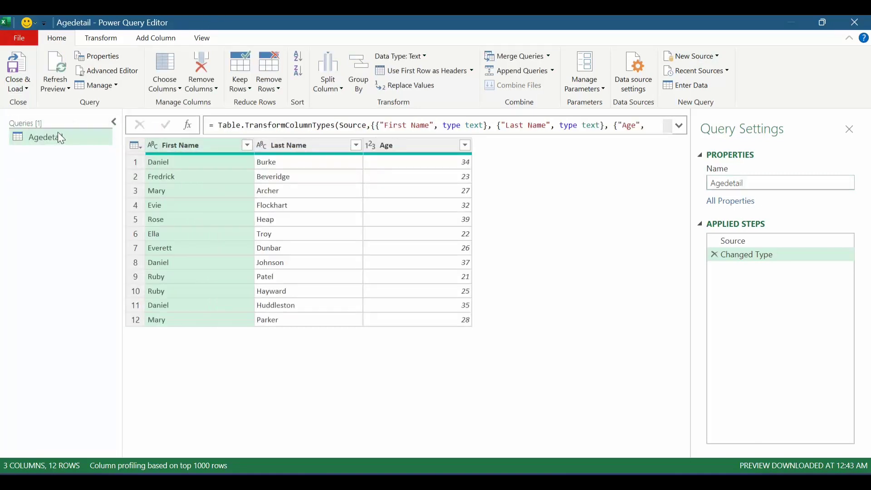
Step: Close and load the Agedetail query as a connection only and add its data to the Data Model
{"action": "left_click", "coordinate": [26, 91]}
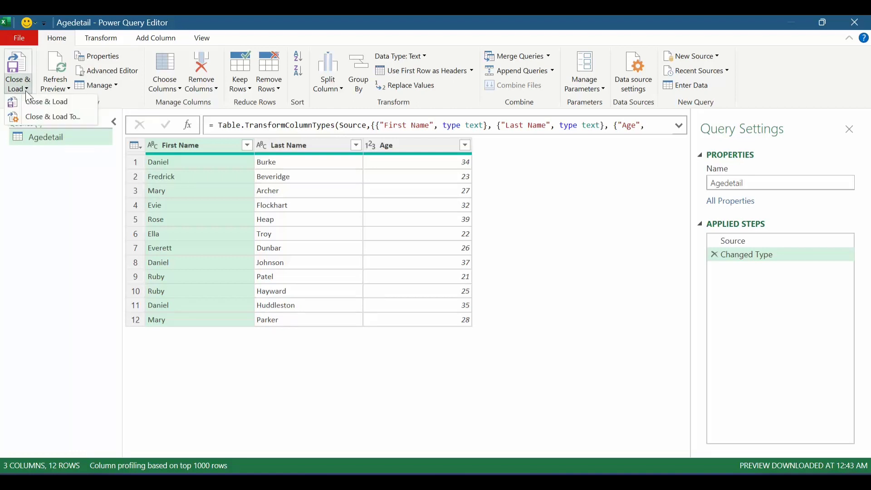
{"action": "left_click", "coordinate": [53, 119]}
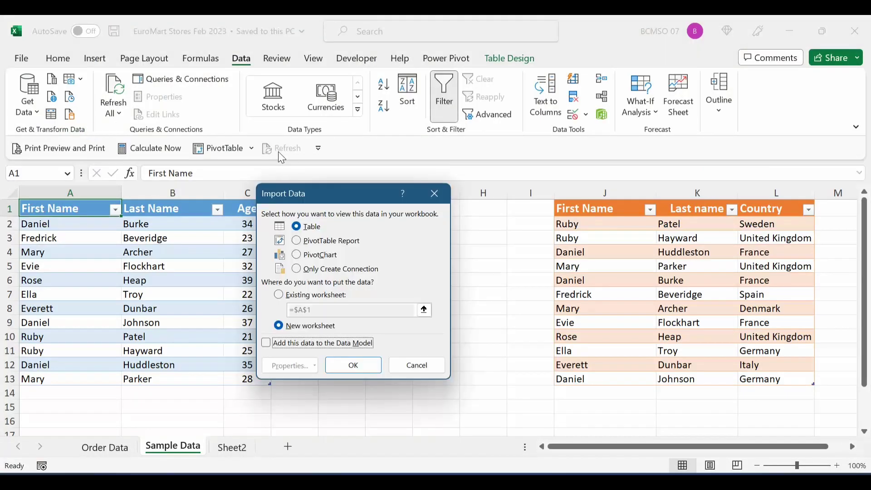
{"action": "left_click", "coordinate": [317, 269]}
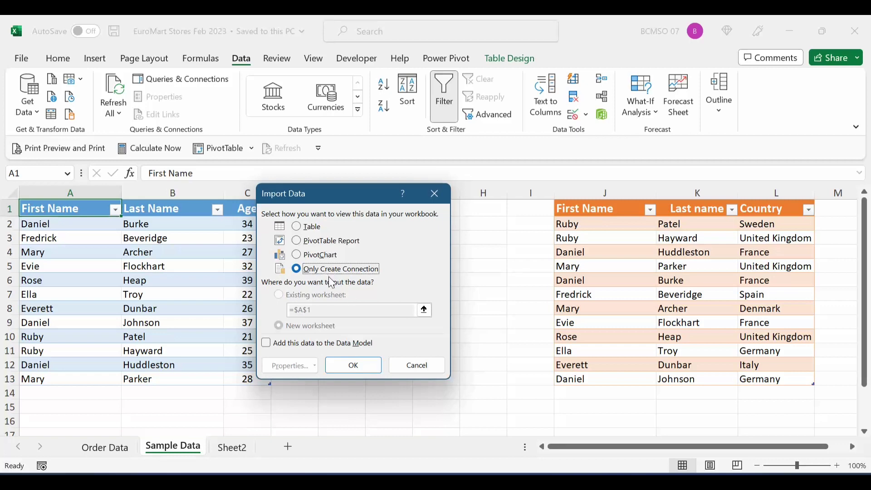
{"action": "left_click", "coordinate": [302, 344]}
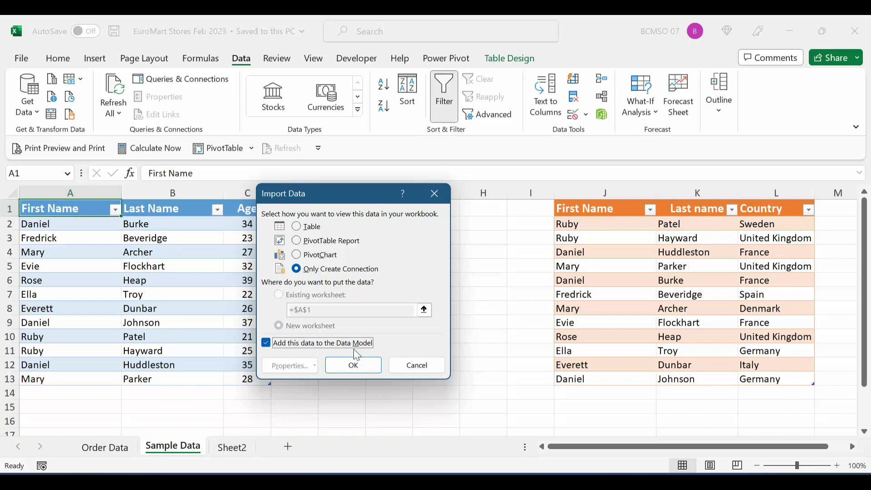
{"action": "left_click", "coordinate": [375, 370]}
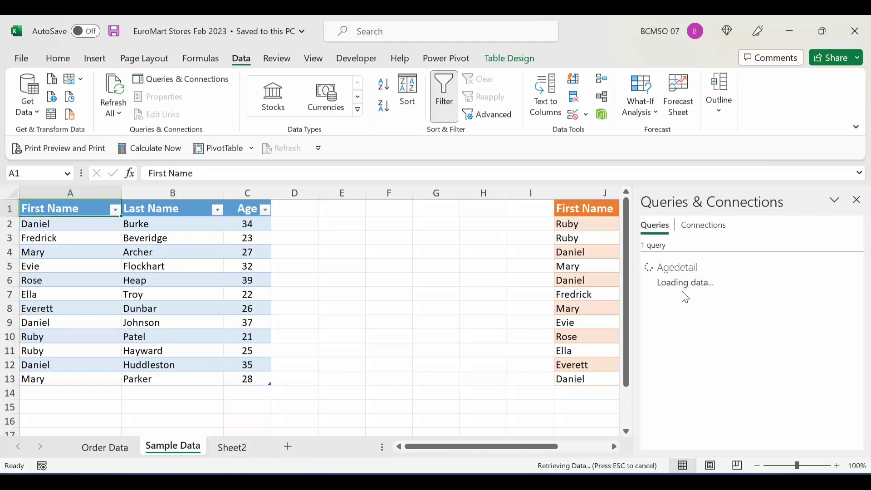
{"action": "mouse_move", "coordinate": [696, 290]}
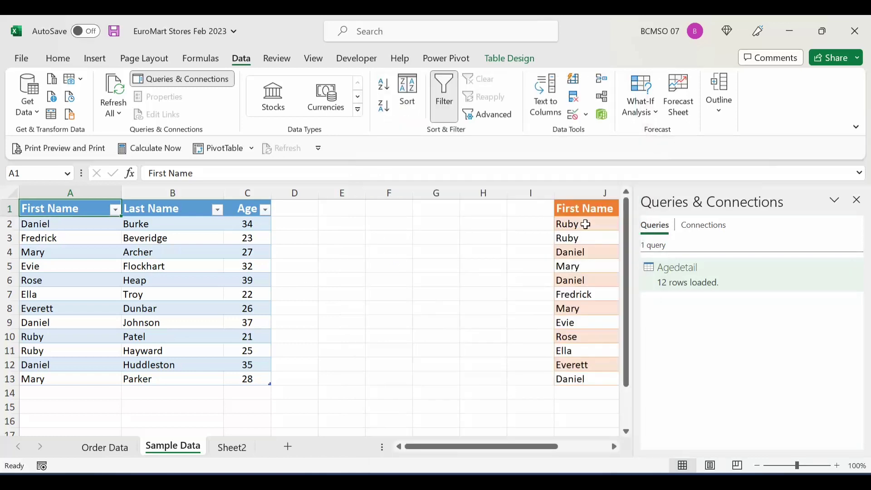
Step: Load the table containing the Country column into the Power Query Editor and name its query LocationDetail
{"action": "left_click", "coordinate": [585, 224]}
{"action": "left_click_drag", "start_coordinate": [524, 453], "coordinate": [573, 448]}
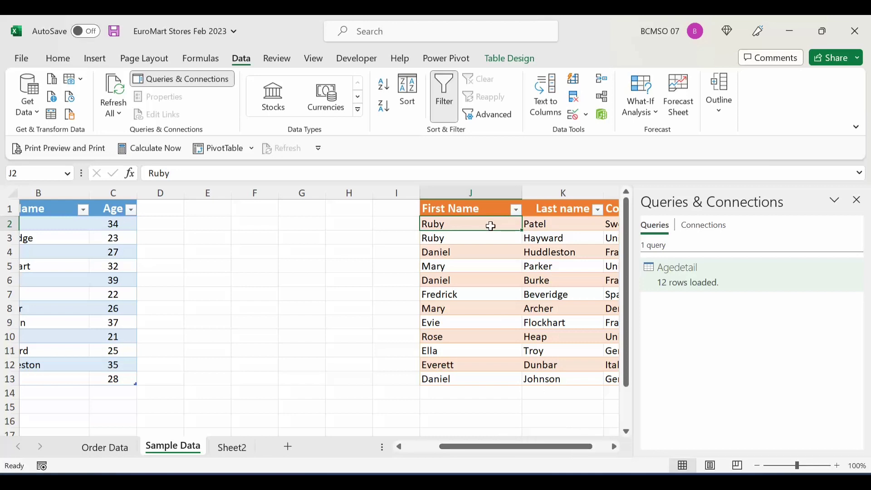
{"action": "left_click", "coordinate": [52, 114]}
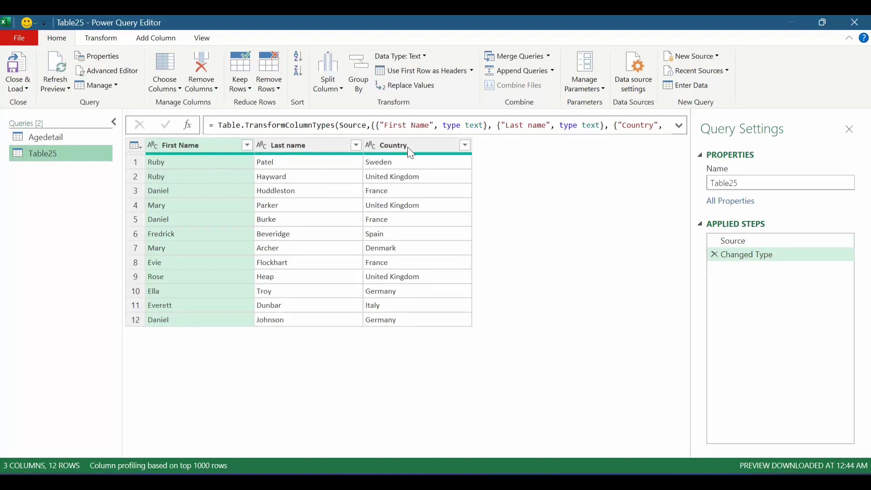
{"action": "double_click", "coordinate": [733, 183]}
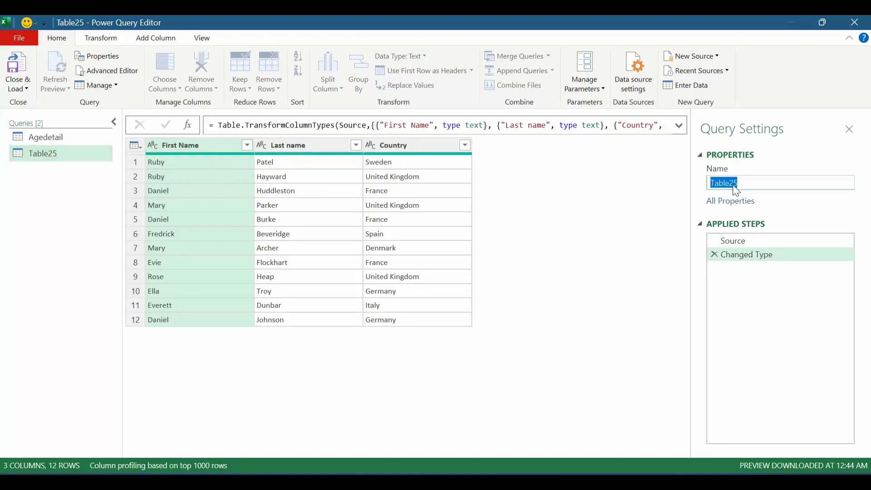
{"action": "type", "text": "LocationDetail"}
{"action": "key", "text": "Return"}
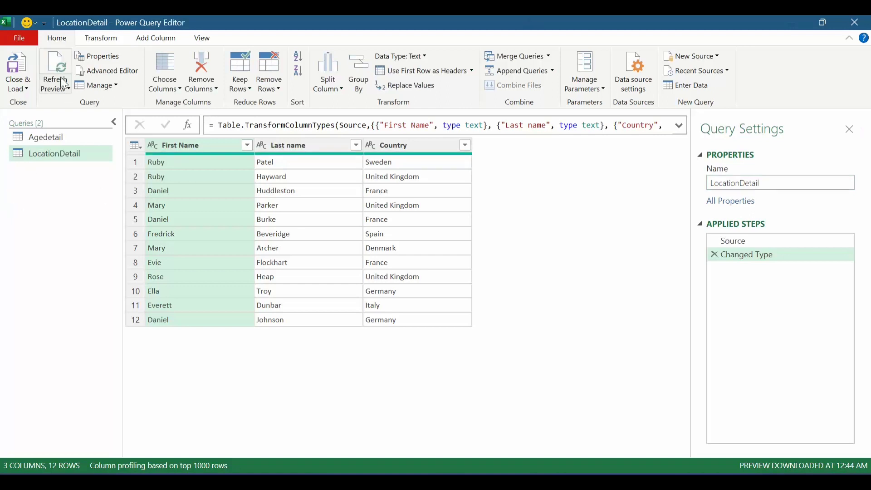
Step: Close and load the LocationDetail query as a connection only and add its data to the Data Model
{"action": "left_click", "coordinate": [28, 90]}
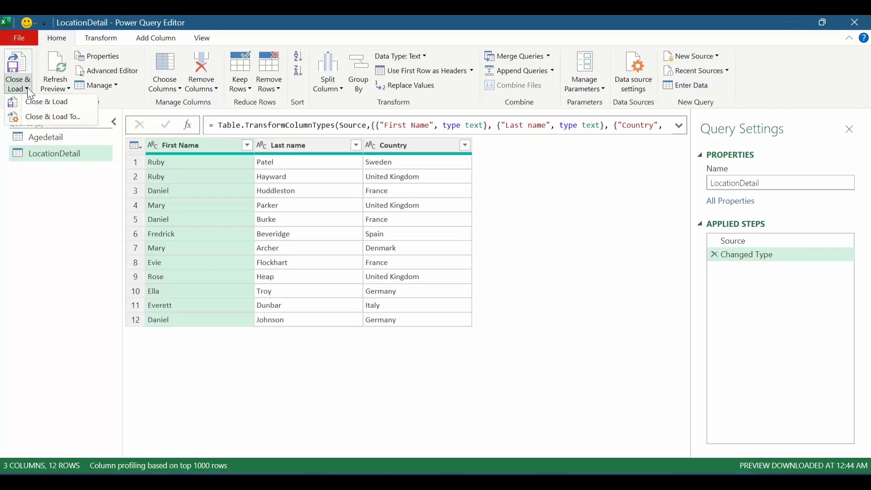
{"action": "left_click", "coordinate": [45, 117]}
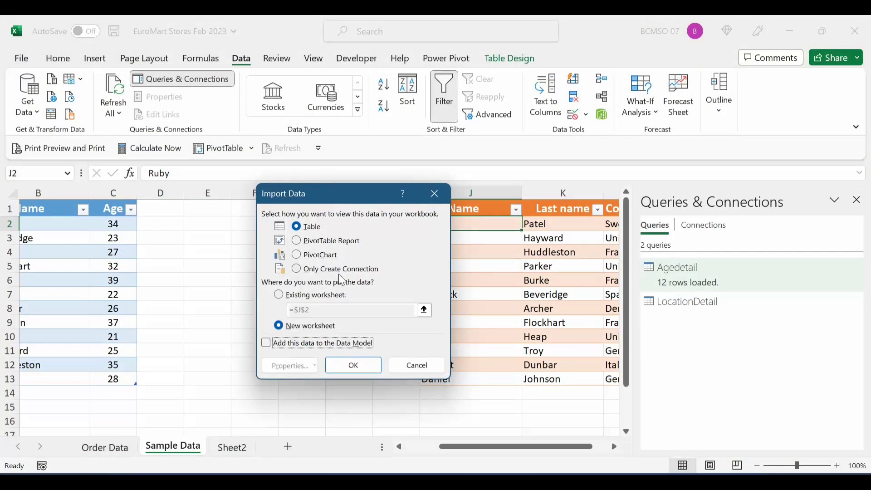
{"action": "left_click", "coordinate": [340, 269]}
{"action": "left_click", "coordinate": [306, 344]}
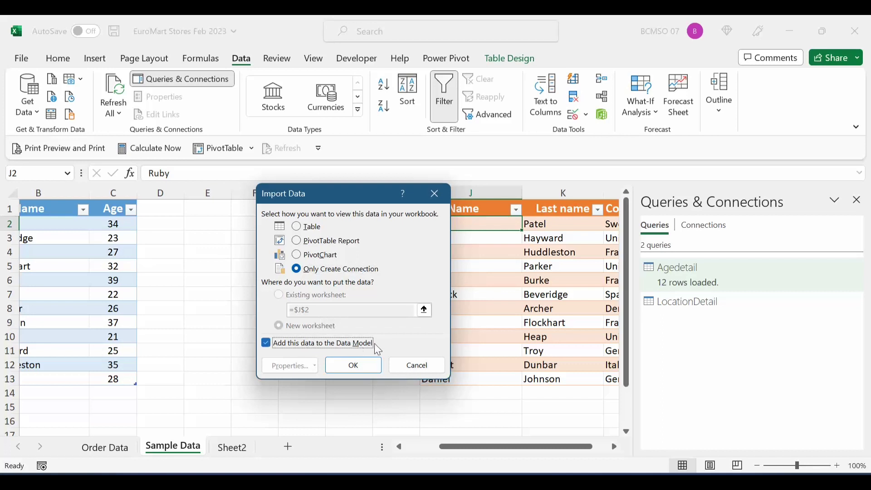
{"action": "left_click", "coordinate": [353, 365]}
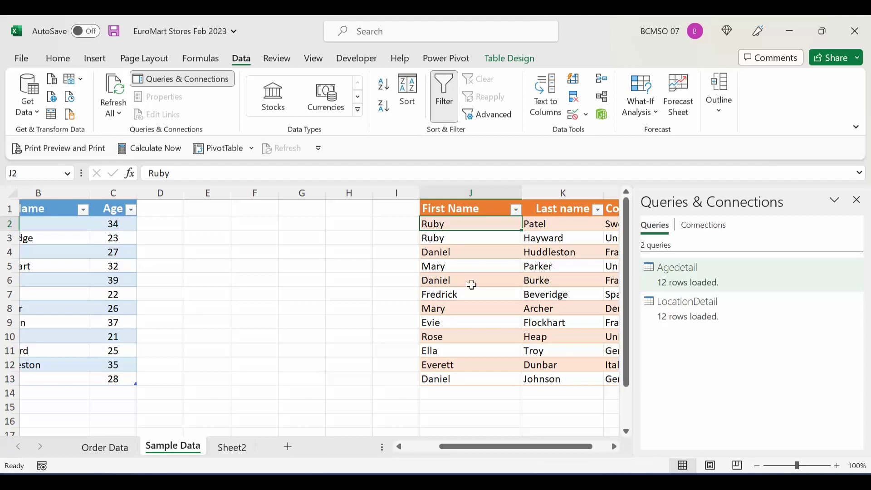
{"action": "mouse_move", "coordinate": [698, 279]}
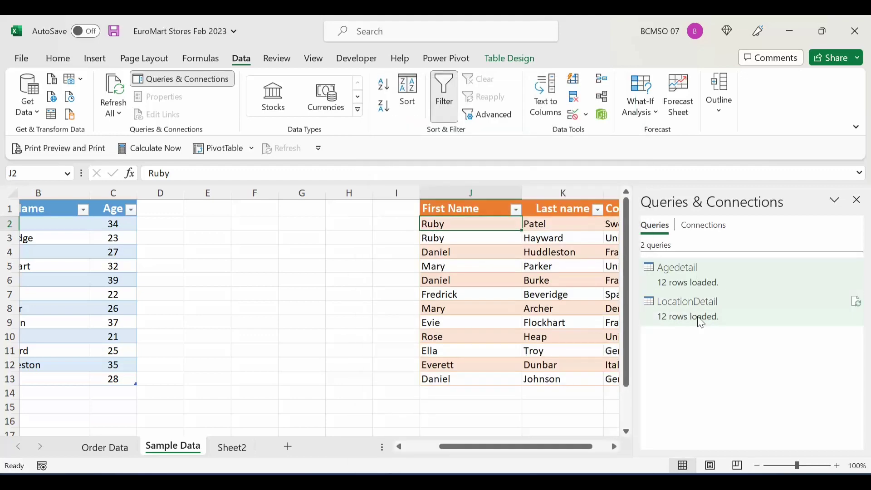
{"action": "mouse_move", "coordinate": [698, 317]}
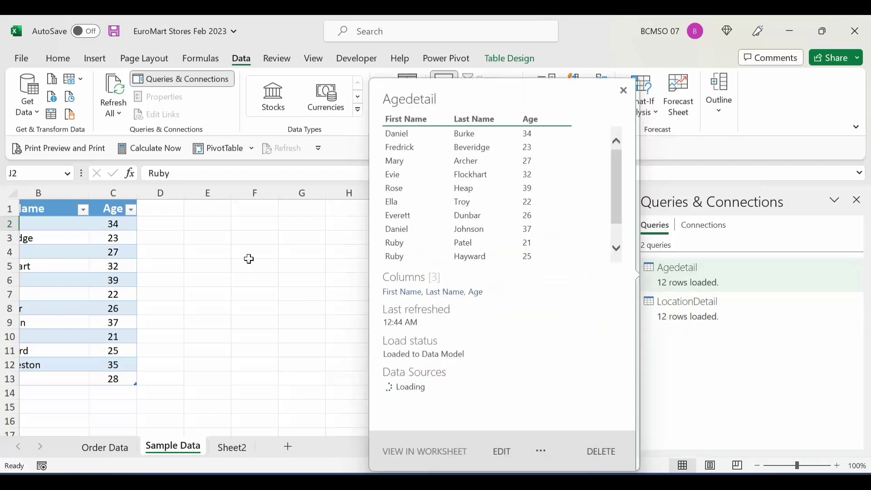
Step: Start merging two workbook queries, with Agedetail as the first table and LocationDetail as the second
{"action": "left_click", "coordinate": [102, 226]}
{"action": "left_click_drag", "start_coordinate": [54, 226], "coordinate": [16, 217]}
{"action": "left_click", "coordinate": [53, 224]}
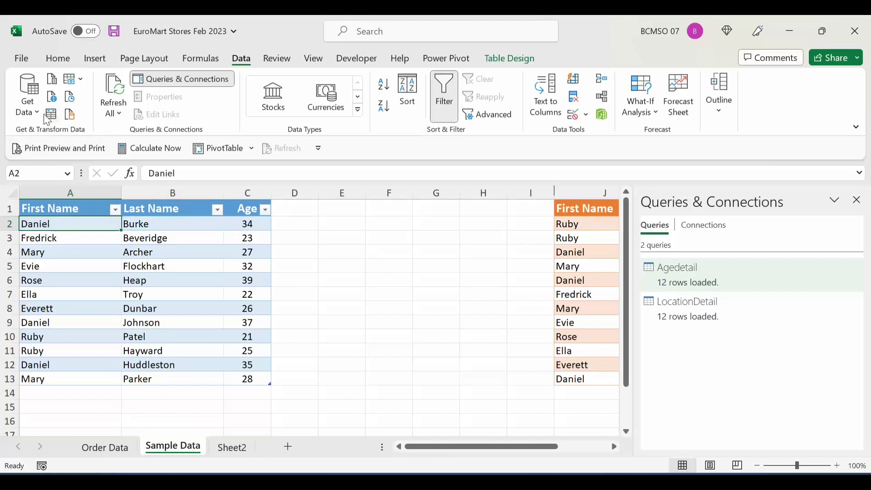
{"action": "left_click", "coordinate": [29, 105]}
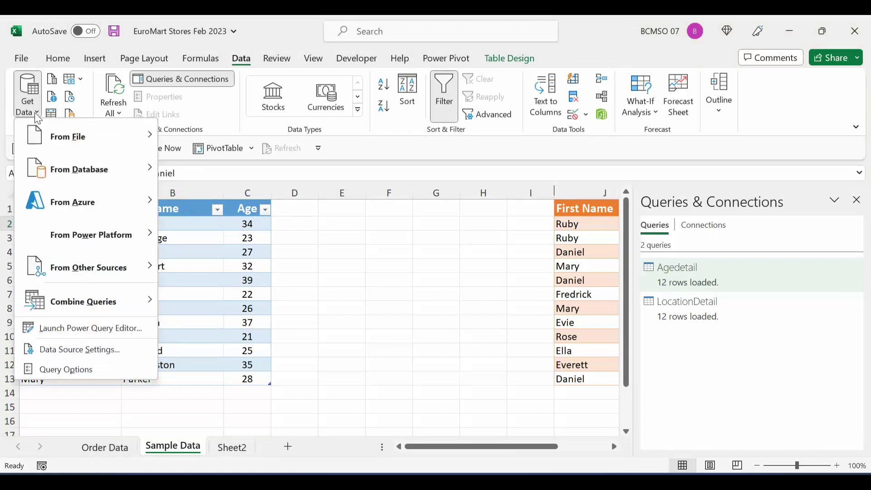
{"action": "mouse_move", "coordinate": [111, 311]}
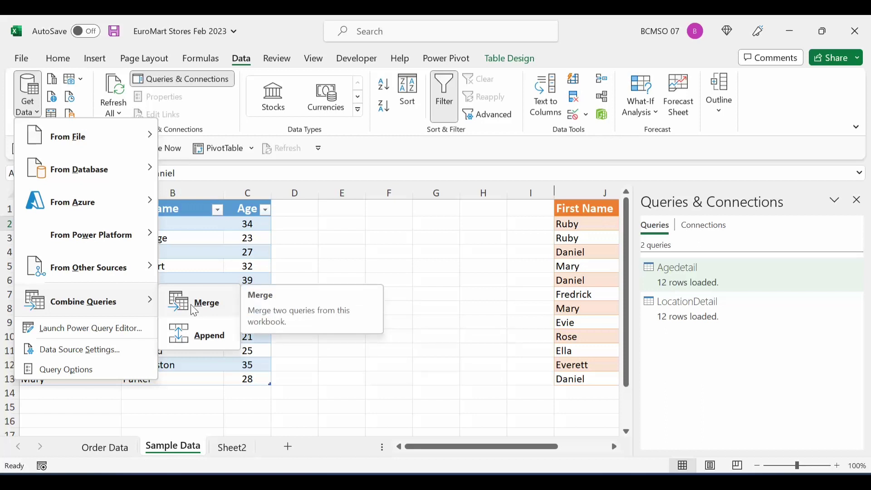
{"action": "left_click", "coordinate": [194, 311]}
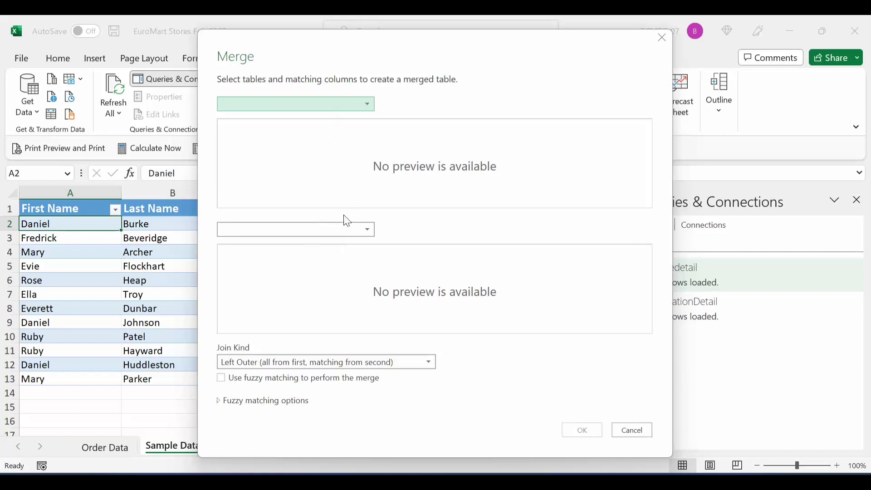
{"action": "left_click", "coordinate": [337, 104]}
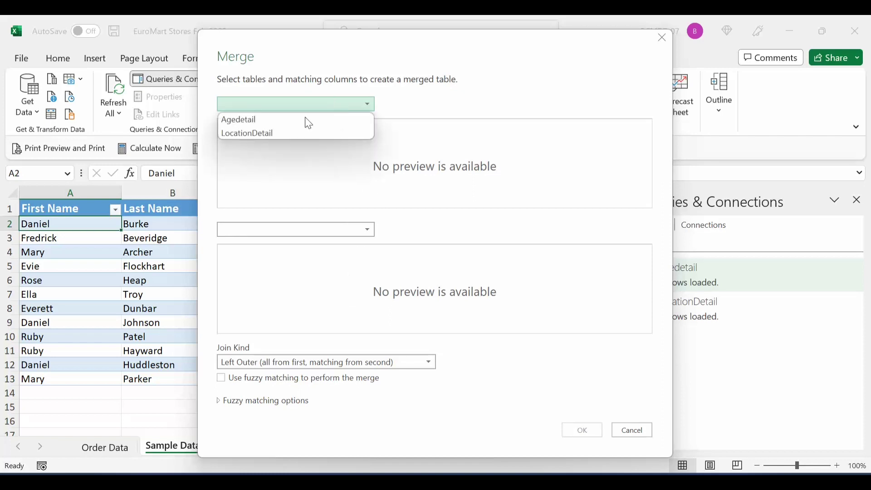
{"action": "left_click", "coordinate": [279, 122]}
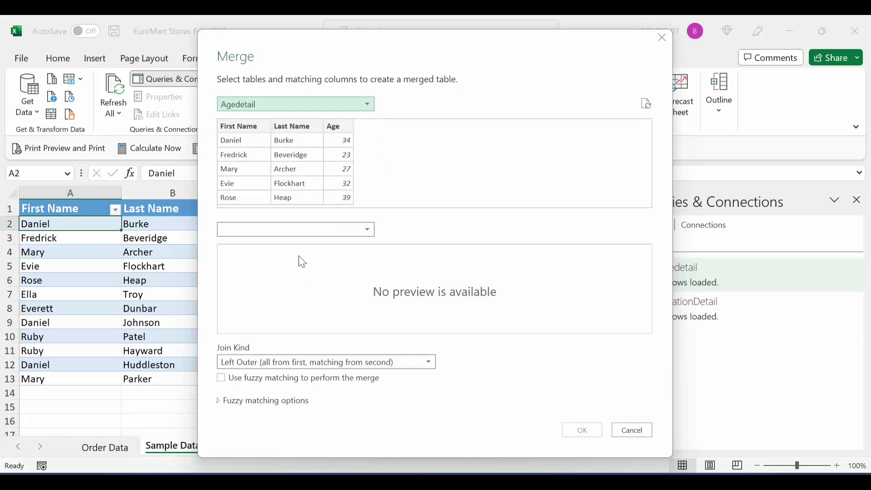
{"action": "left_click", "coordinate": [305, 229]}
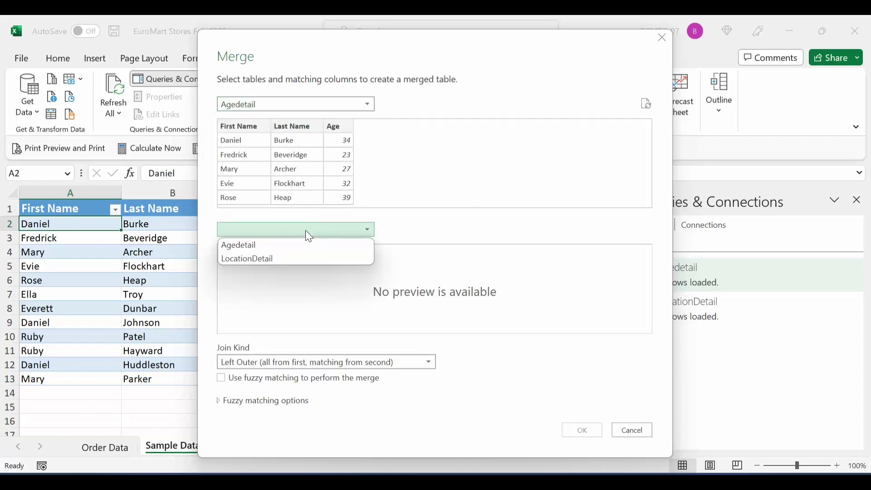
{"action": "left_click", "coordinate": [284, 259]}
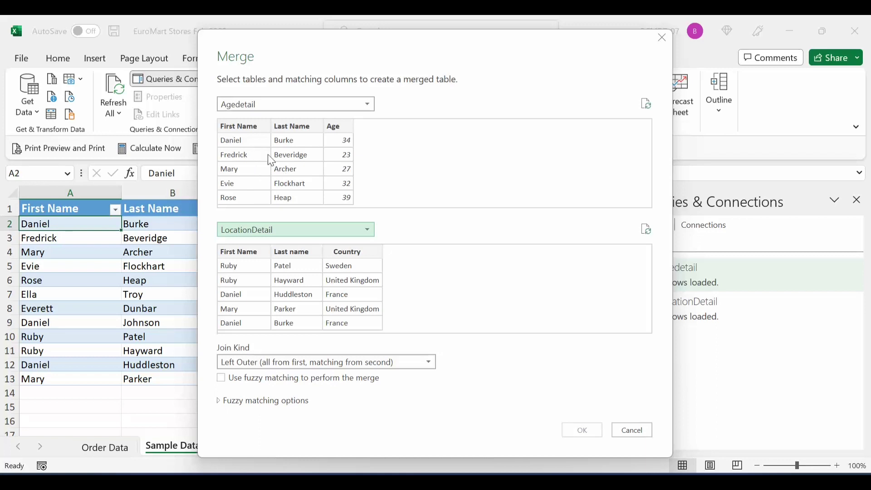
Step: Match the first-name and last-name columns of both tables, in that order, and create the Left Outer merge
{"action": "left_click", "coordinate": [254, 130]}
{"action": "left_click", "coordinate": [287, 130], "text": "ctrl"}
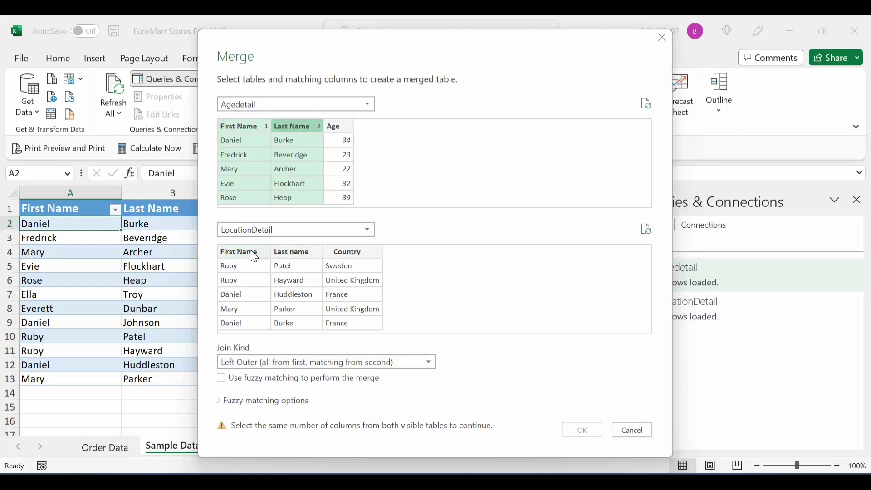
{"action": "left_click", "coordinate": [263, 251]}
{"action": "left_click", "coordinate": [288, 252], "text": "ctrl"}
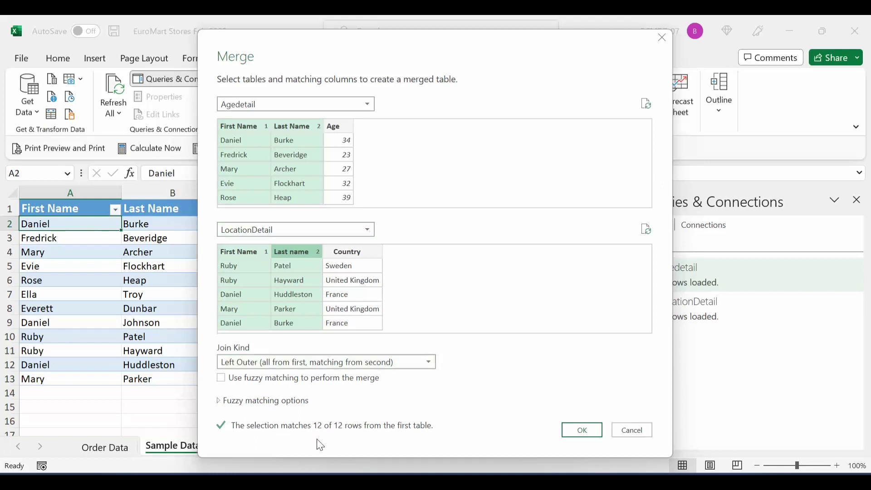
{"action": "left_click", "coordinate": [582, 426]}
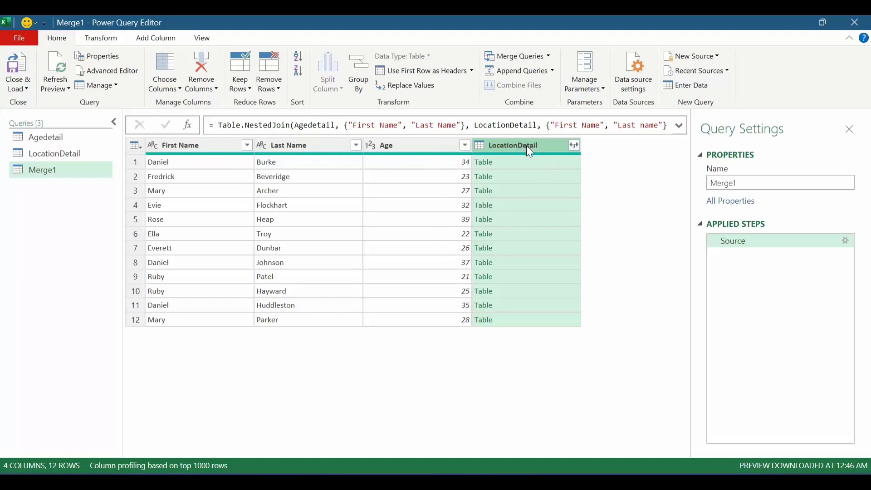
Step: Expand the merged LocationDetail column to only the Country field, keeping the original column name as prefix
{"action": "left_click", "coordinate": [575, 144]}
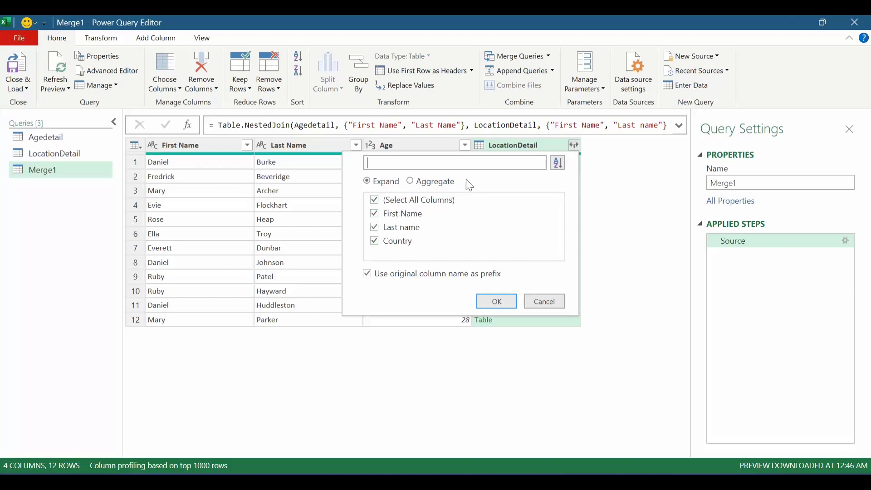
{"action": "left_click", "coordinate": [482, 165]}
{"action": "left_click", "coordinate": [374, 214]}
{"action": "left_click", "coordinate": [377, 232]}
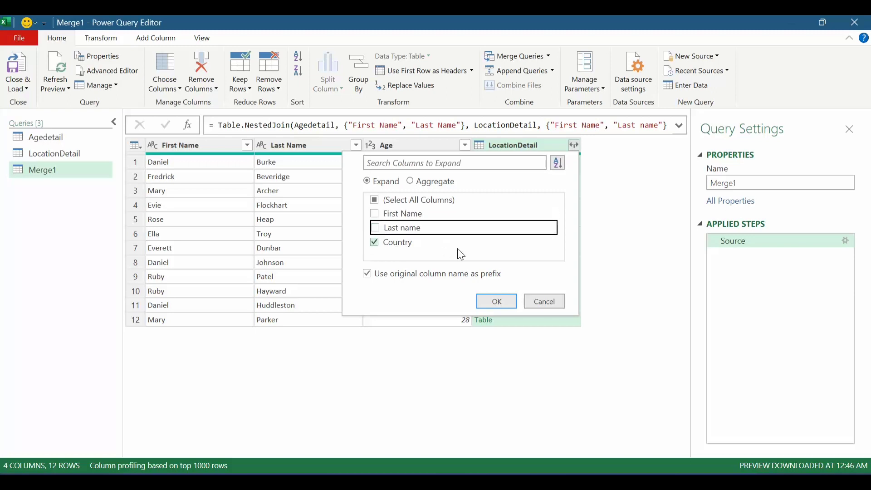
{"action": "left_click", "coordinate": [495, 302]}
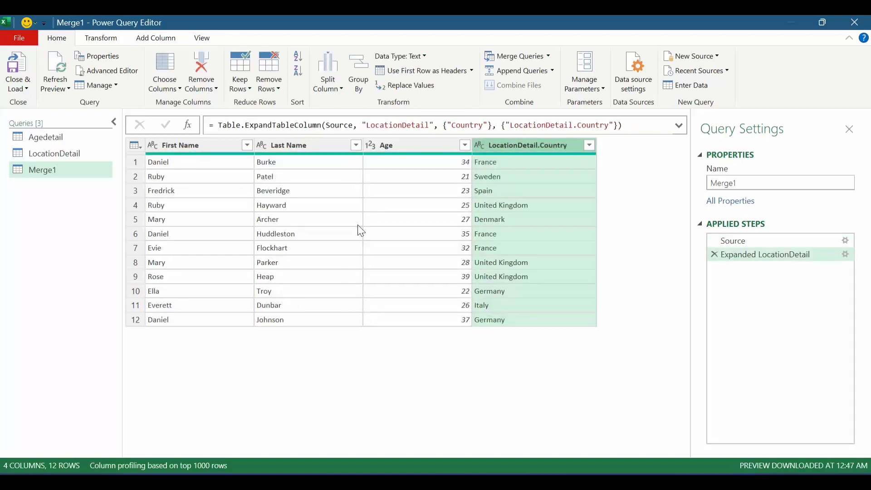
Step: Close and load the merged query into a new worksheet and check the values in its country column
{"action": "left_click", "coordinate": [26, 91]}
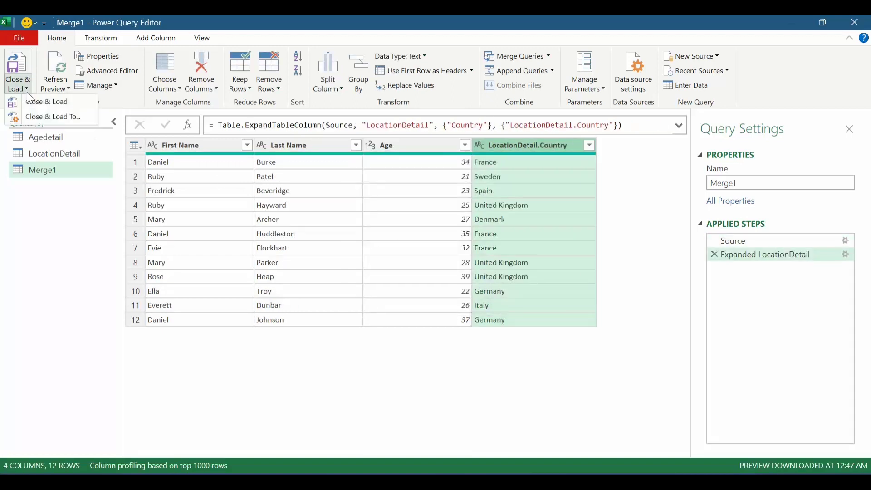
{"action": "left_click", "coordinate": [54, 106]}
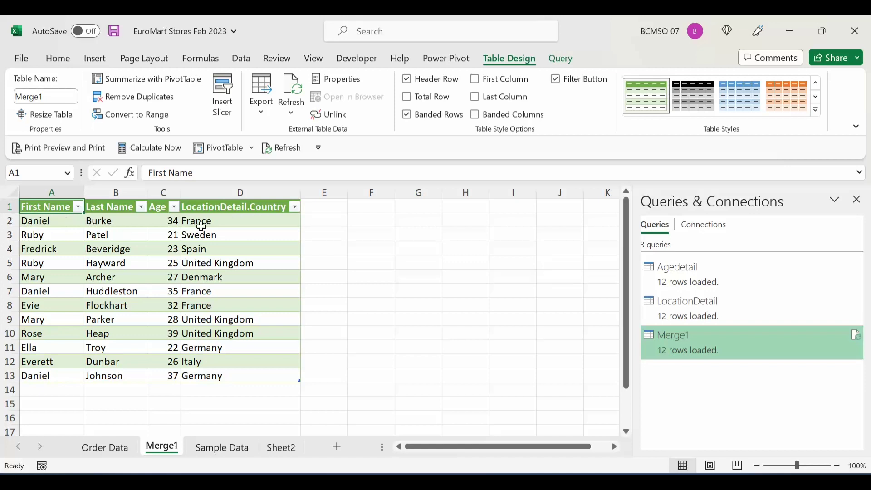
{"action": "left_click_drag", "start_coordinate": [202, 225], "coordinate": [216, 263]}
{"action": "left_click_drag", "start_coordinate": [213, 333], "coordinate": [214, 379]}
{"action": "left_click", "coordinate": [232, 224]}
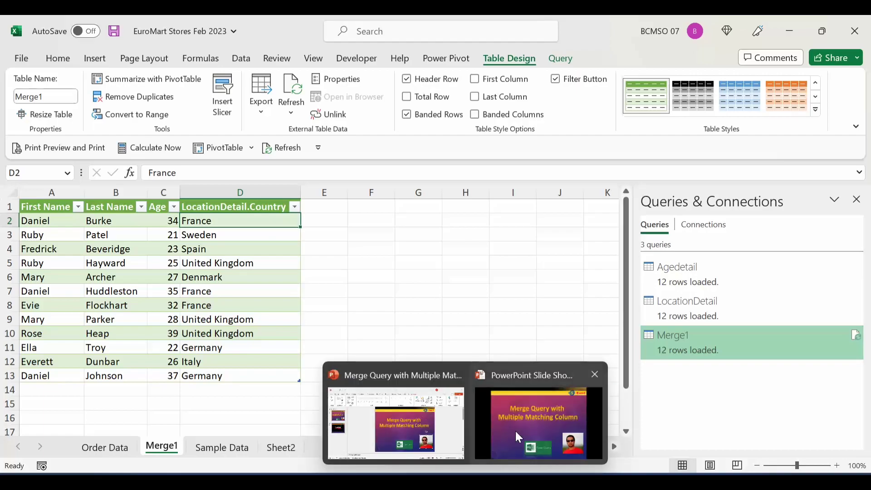
Step: Switch to the running PowerPoint slide show and advance to the next slide
{"action": "left_click", "coordinate": [539, 412]}
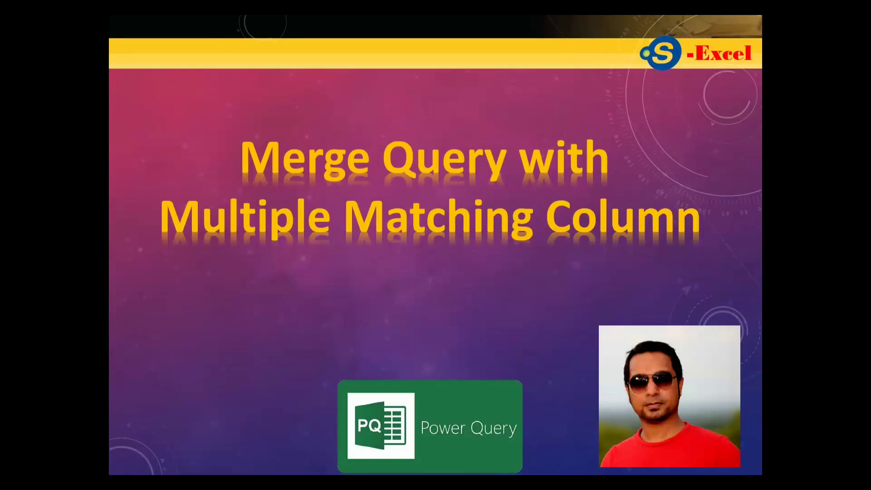
{"action": "key", "text": "Right"}
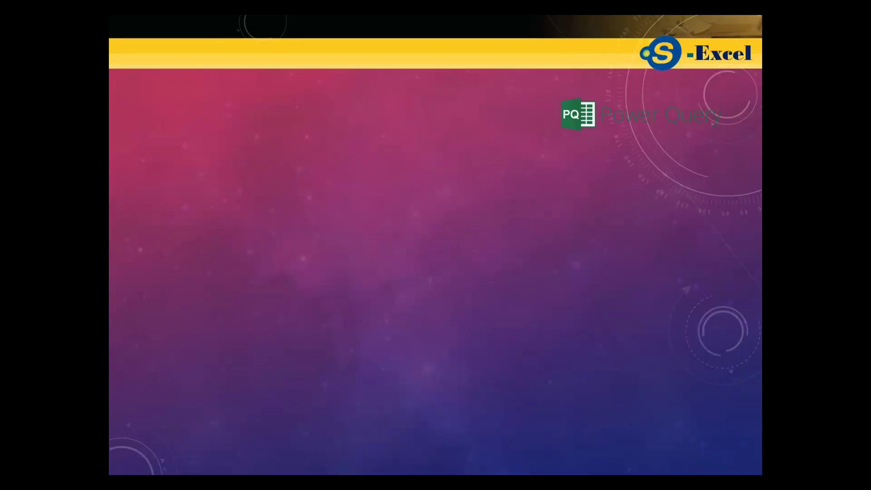